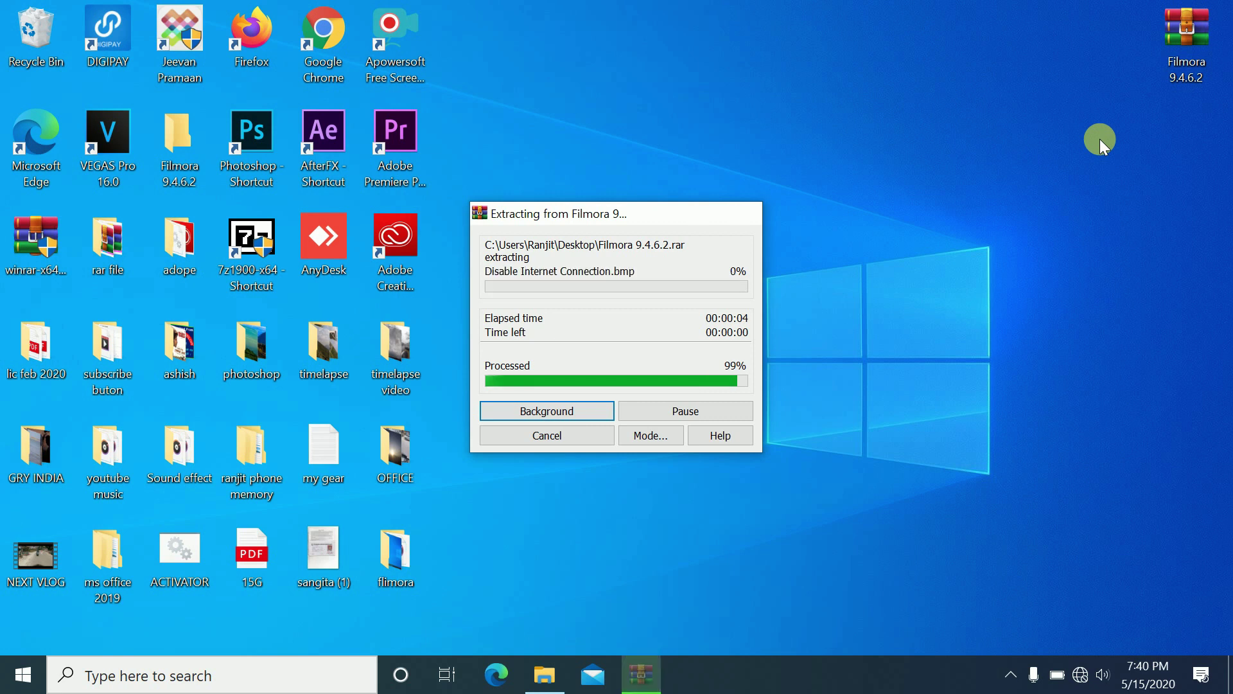
- Move the extracted Filmora 9.4.6.2 folder beneath its archive on the desktop and refresh the desktop
{"action": "right_click", "coordinate": [702, 131]}
{"action": "right_click", "coordinate": [635, 113]}
{"action": "left_click", "coordinate": [674, 160]}
{"action": "right_click", "coordinate": [609, 91]}
{"action": "left_click", "coordinate": [652, 146]}
{"action": "left_click_drag", "start_coordinate": [190, 159], "coordinate": [1180, 172]}
{"action": "right_click", "coordinate": [731, 94]}
{"action": "left_click", "coordinate": [769, 152]}
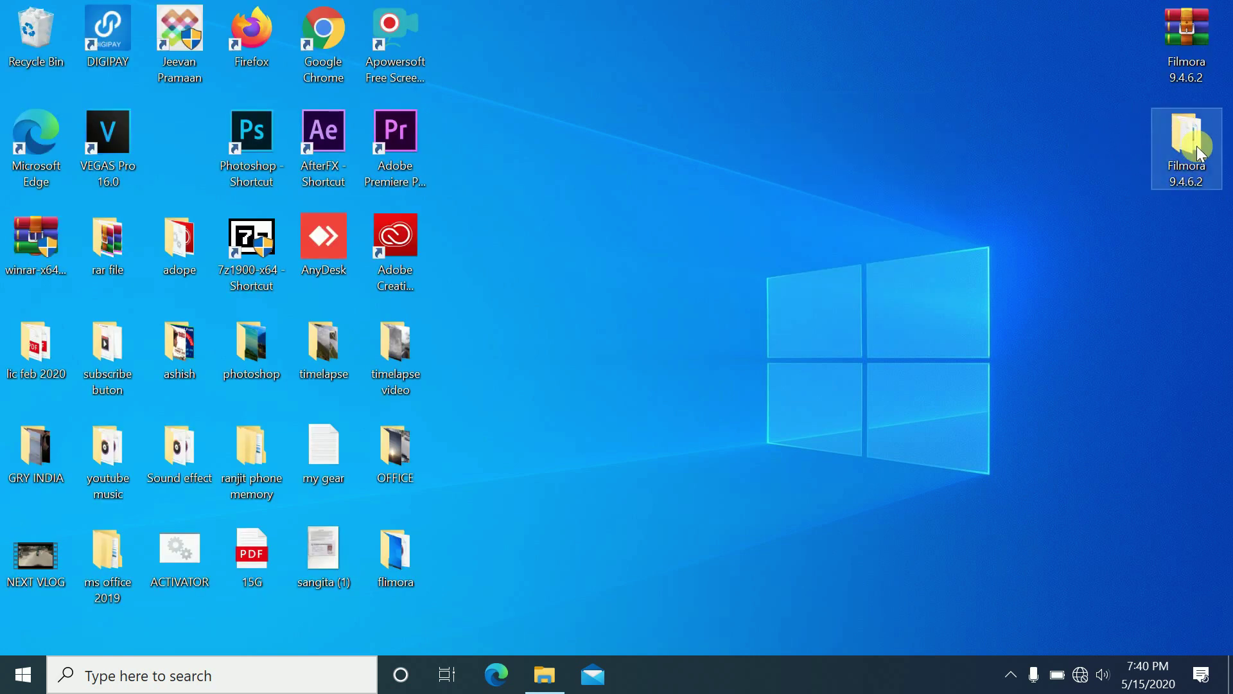
- Open the Filmora 9.4.6.2 folder, read its Instruction text file and close the file
{"action": "right_click", "coordinate": [1193, 151]}
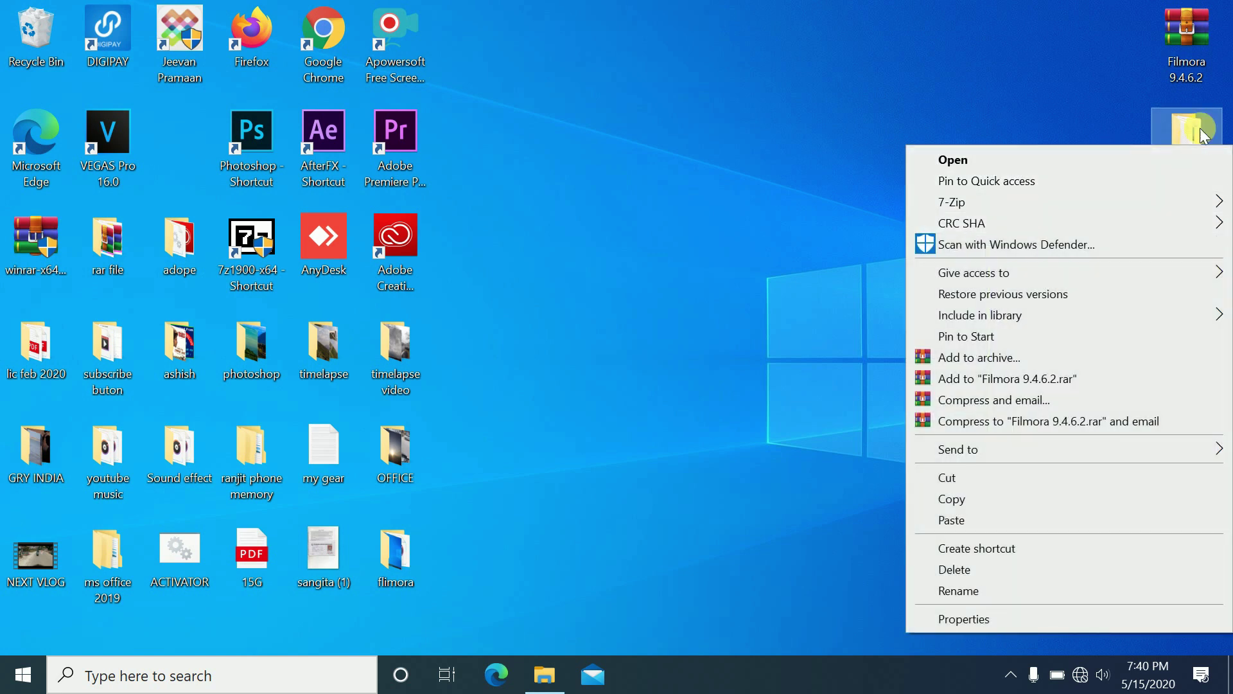
{"action": "left_click", "coordinate": [998, 160]}
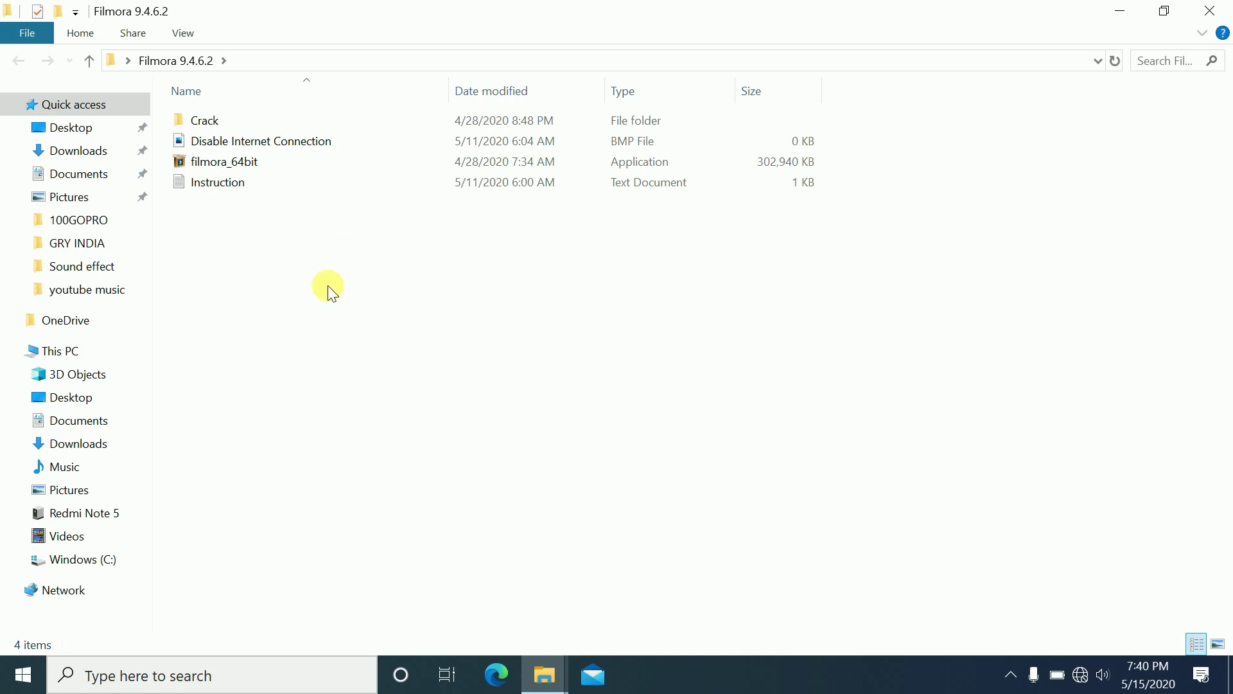
{"action": "left_click", "coordinate": [298, 188]}
{"action": "double_click", "coordinate": [298, 186]}
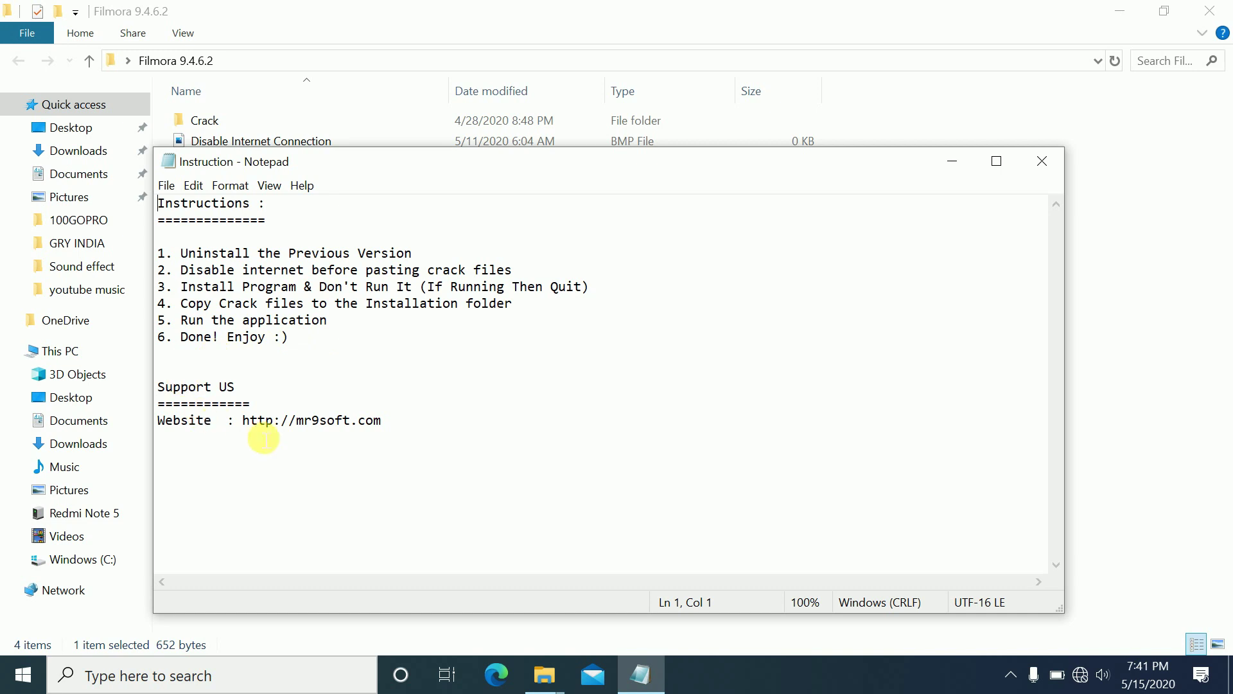
{"action": "left_click", "coordinate": [1042, 161]}
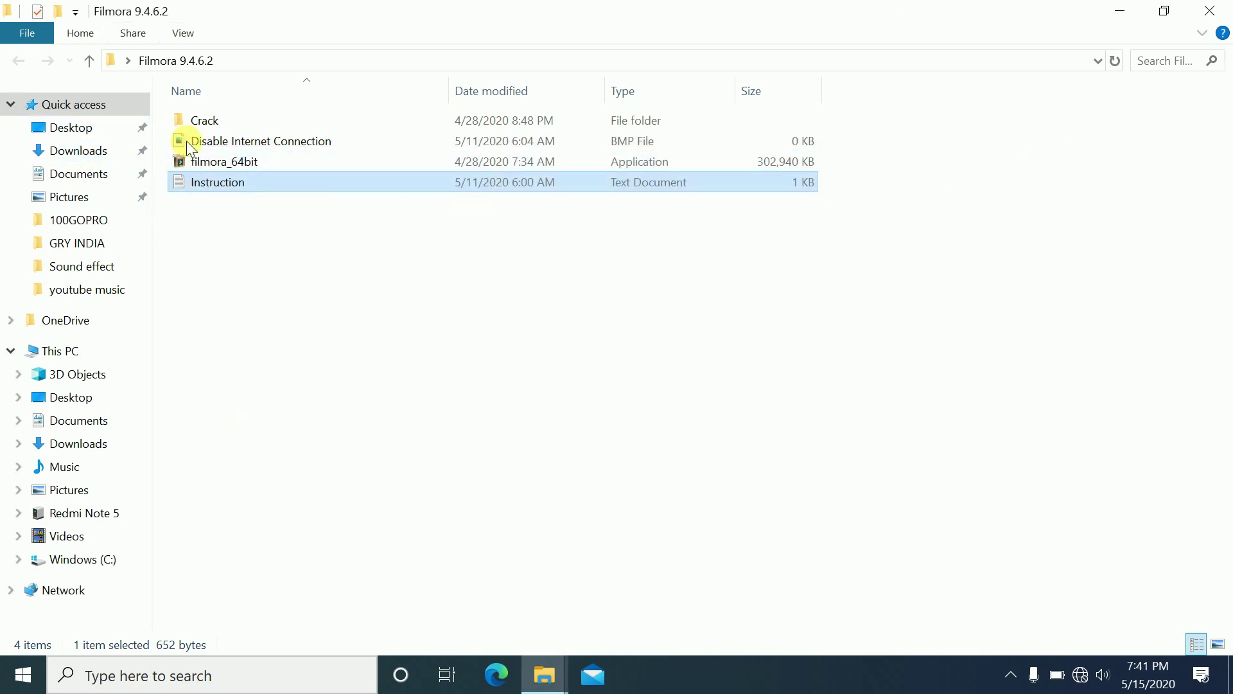
- Run the filmora_64bit installer as administrator with English as the setup language
{"action": "right_click", "coordinate": [220, 154]}
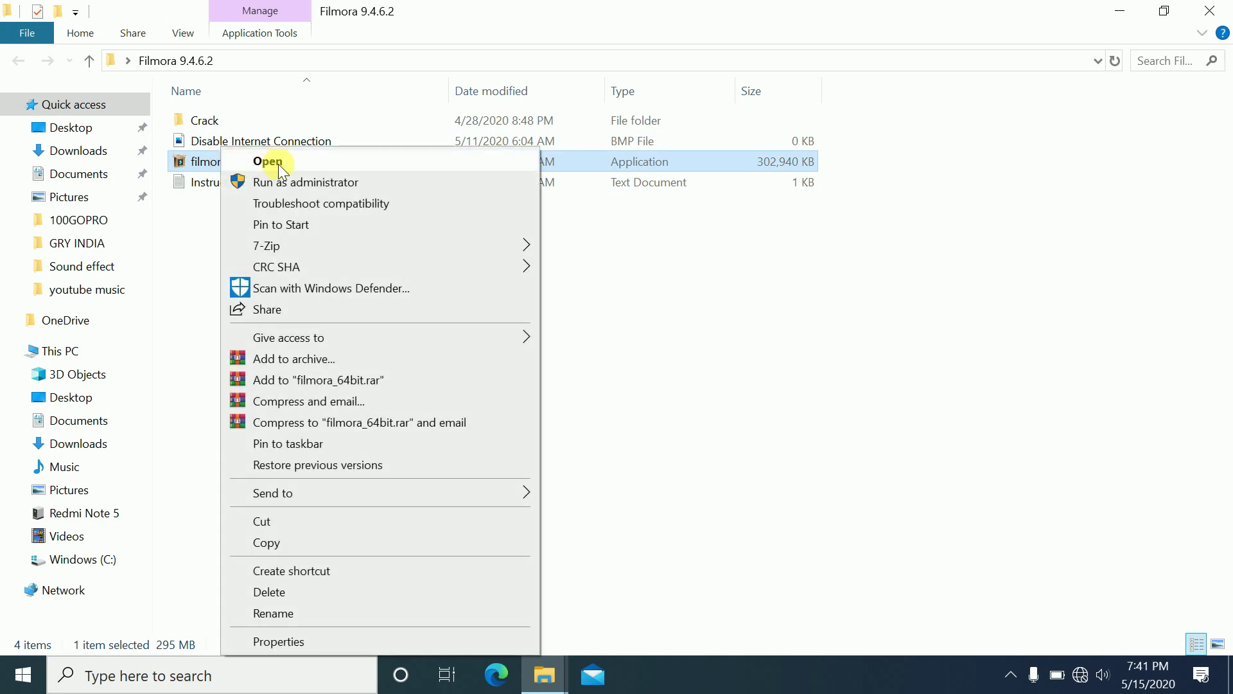
{"action": "left_click", "coordinate": [281, 183]}
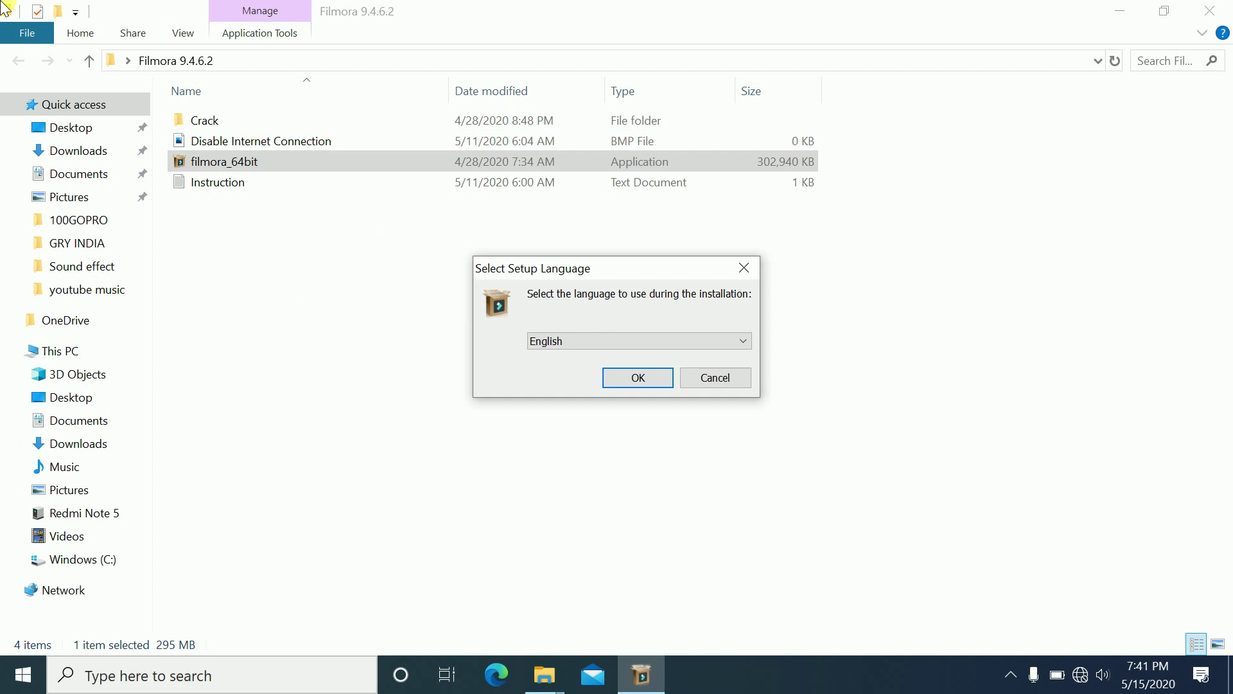
{"action": "left_click", "coordinate": [638, 379]}
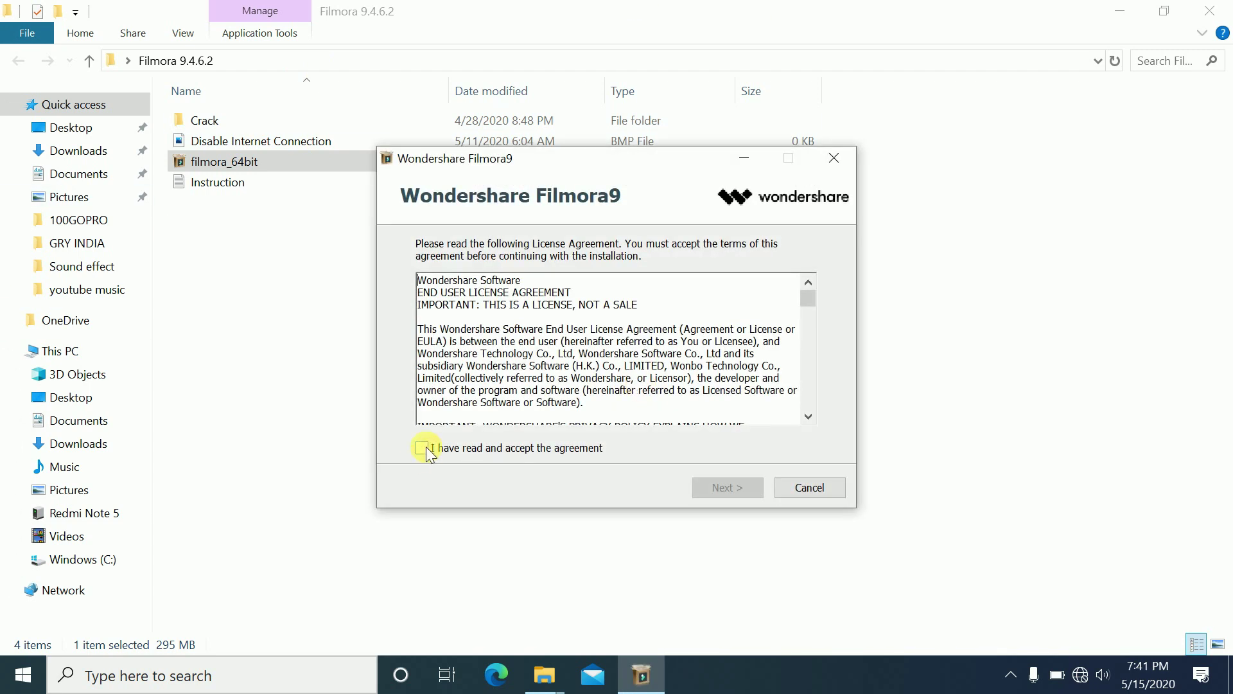
- Accept the license agreement and install Filmora9 into C:\Program Files\Wondershare\Filmora9
{"action": "left_click", "coordinate": [422, 447]}
{"action": "scroll", "coordinate": [810, 420], "scroll_direction": "down", "scroll_amount": 4}
{"action": "left_click", "coordinate": [730, 491]}
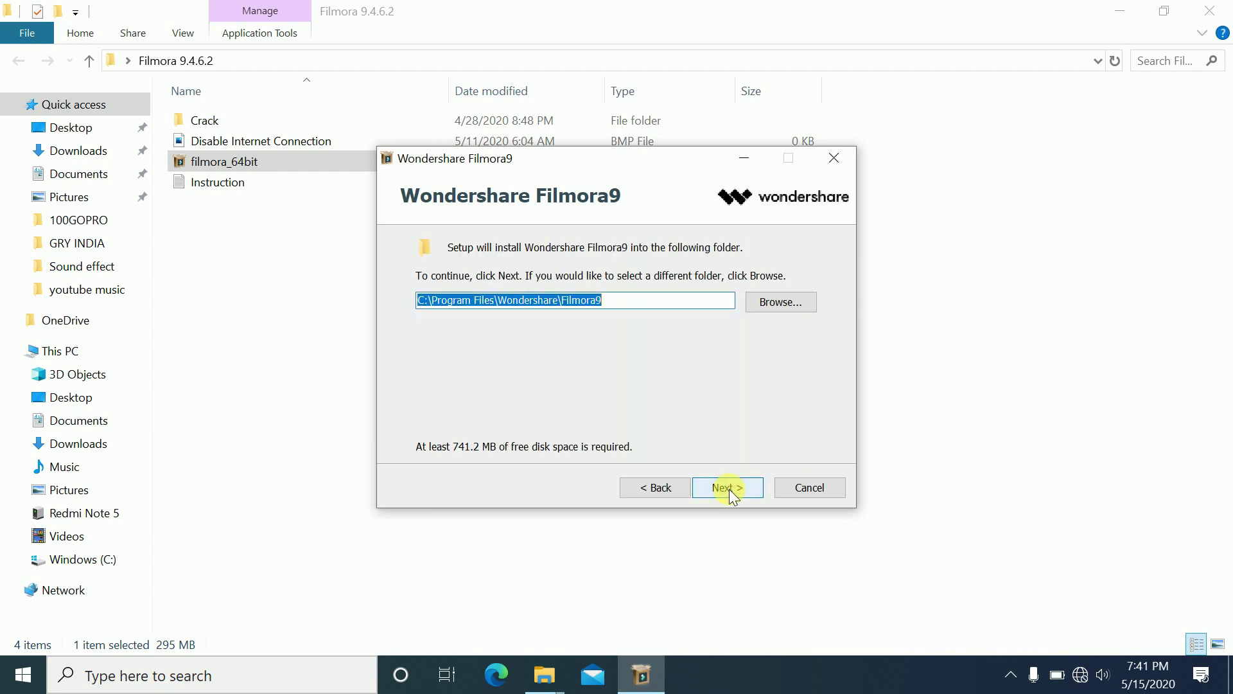
{"action": "left_click", "coordinate": [729, 488]}
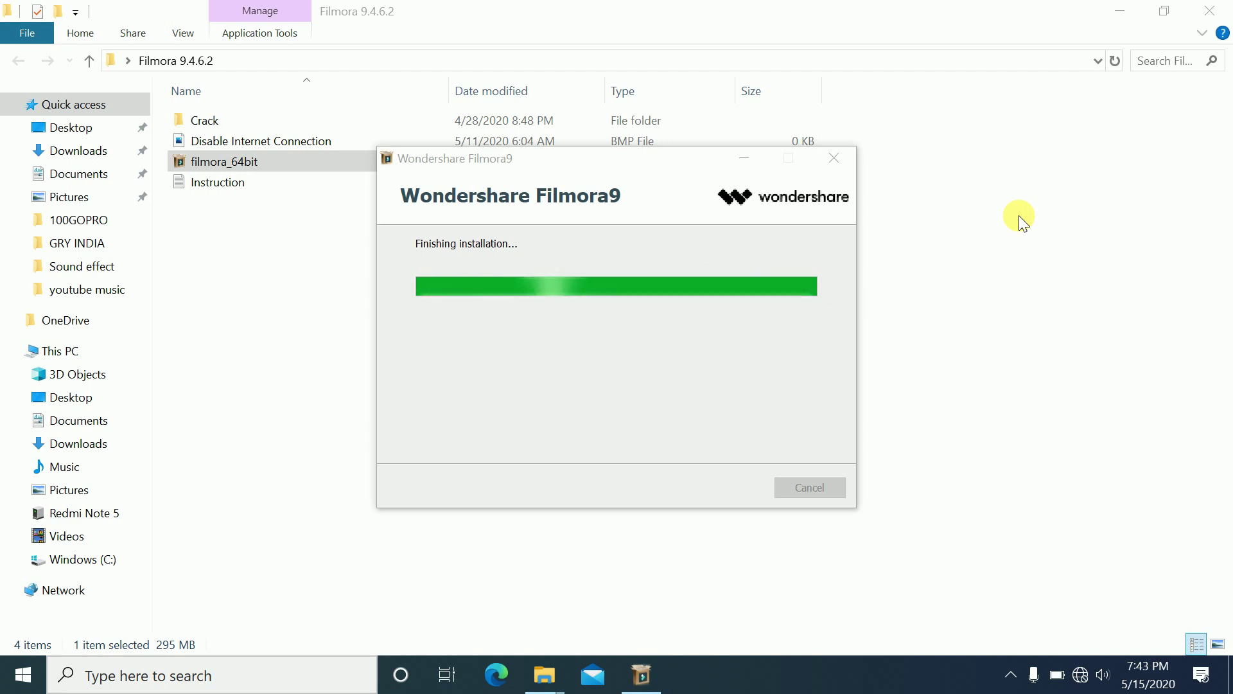
- Minimize the folder window and launch Filmora9 from the finished installer
{"action": "left_click", "coordinate": [1006, 16]}
{"action": "left_click", "coordinate": [1119, 11]}
{"action": "left_click", "coordinate": [1120, 11]}
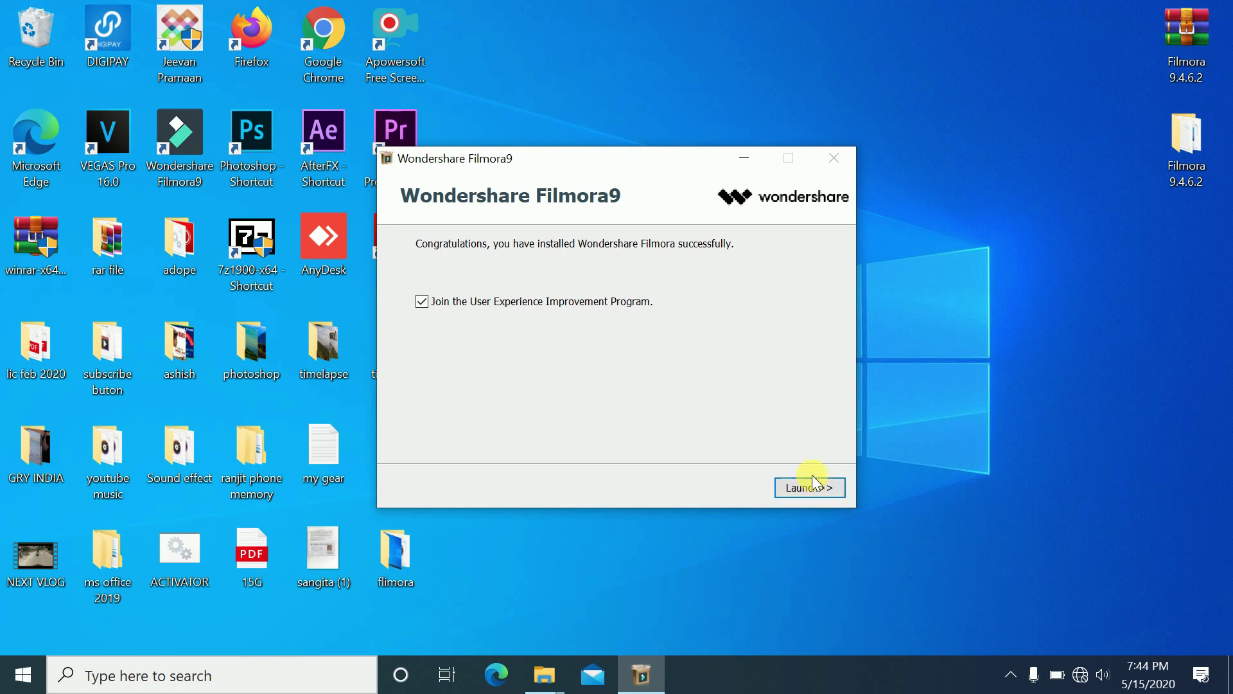
{"action": "left_click", "coordinate": [812, 491]}
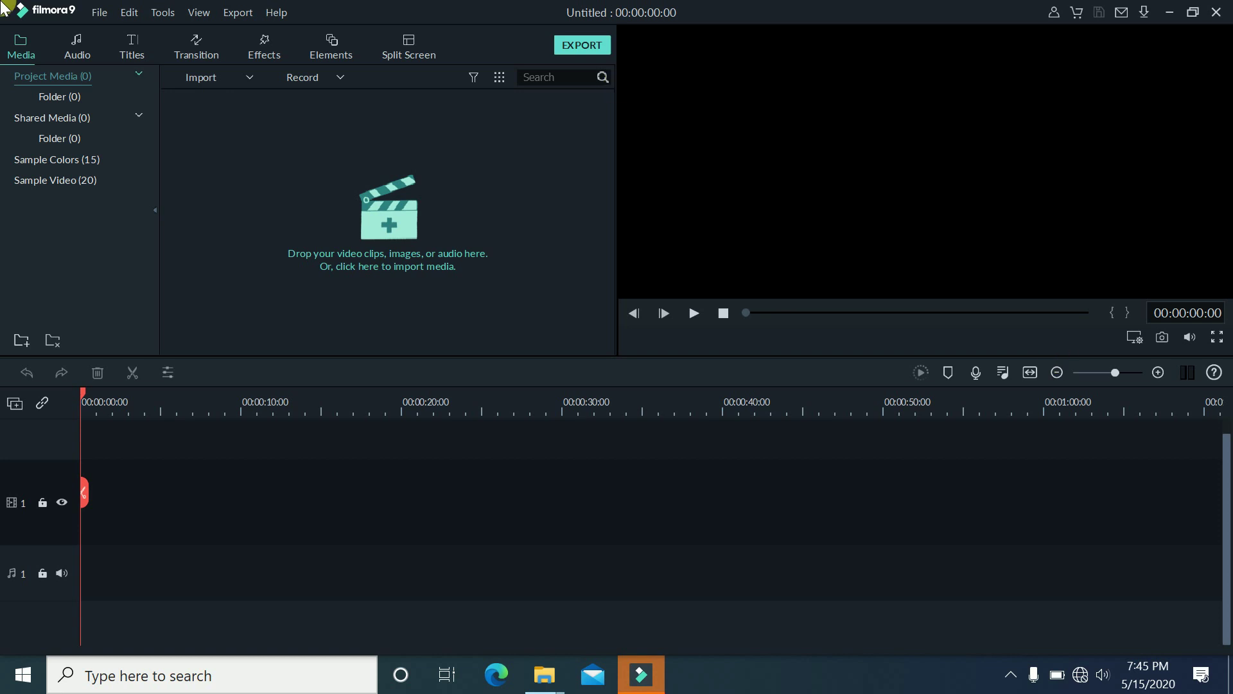
- Check the activation status of Filmora9, then close the activation window and the program
{"action": "left_click", "coordinate": [276, 13]}
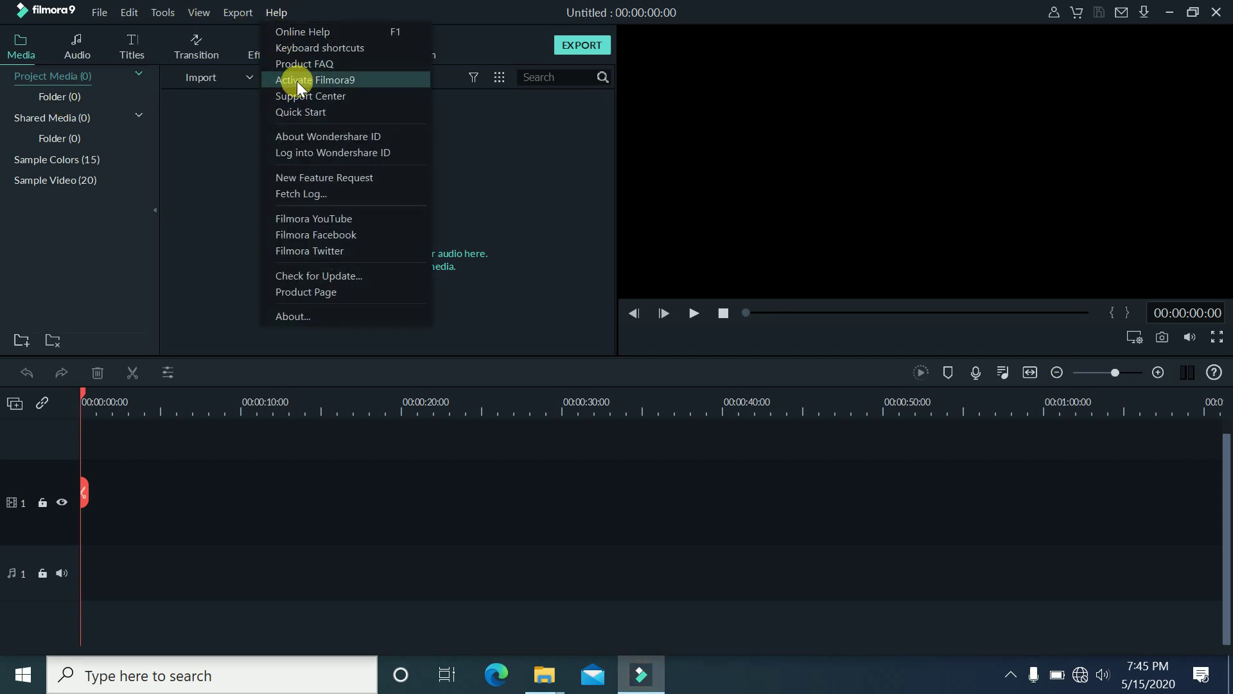
{"action": "left_click", "coordinate": [298, 80]}
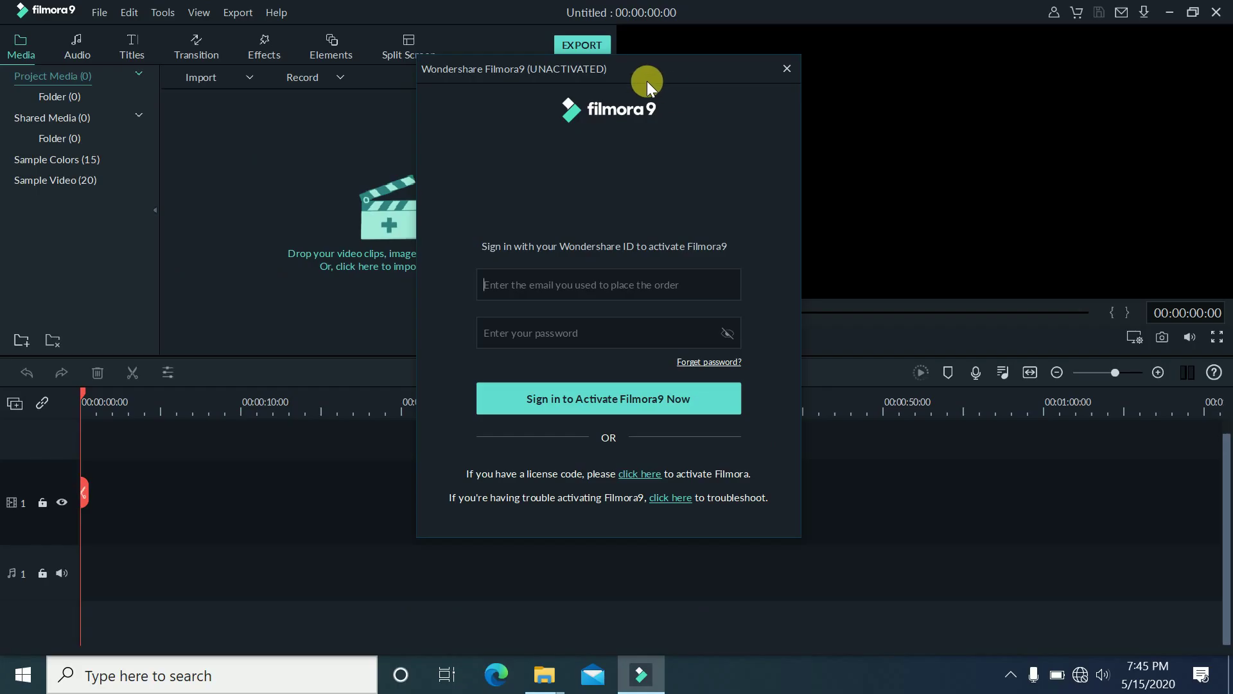
{"action": "left_click", "coordinate": [789, 71]}
{"action": "left_click", "coordinate": [1217, 12]}
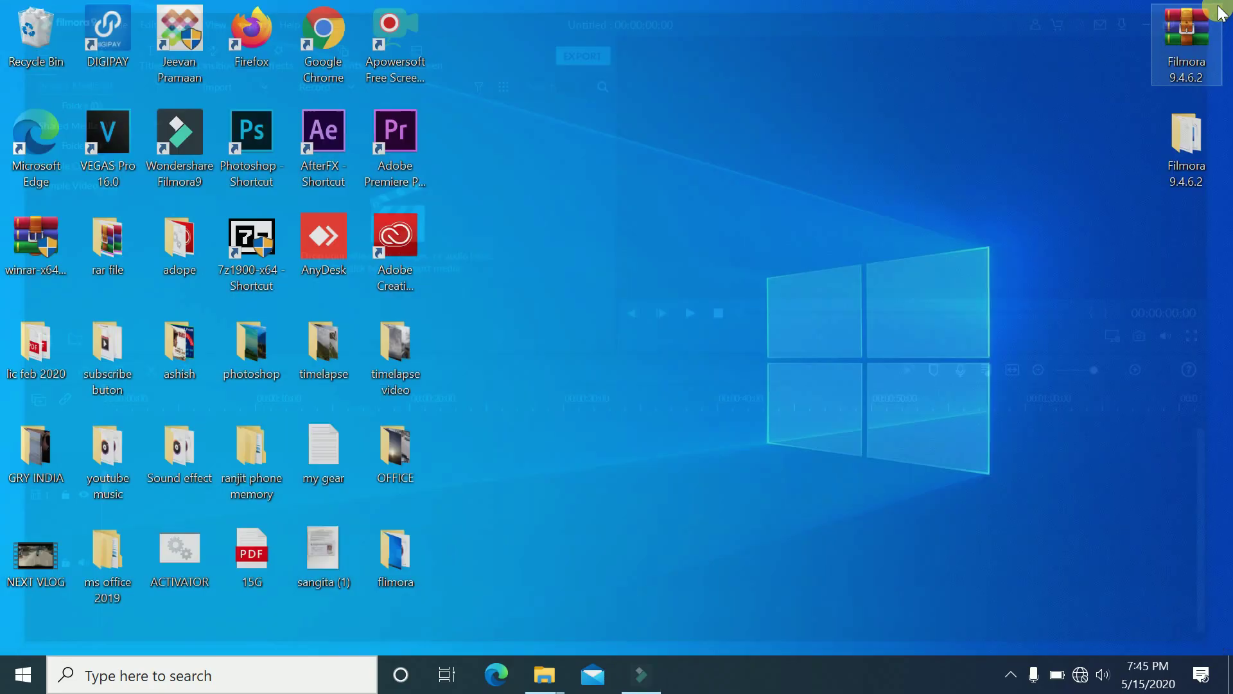
{"action": "right_click", "coordinate": [623, 87]}
{"action": "left_click", "coordinate": [692, 148]}
{"action": "right_click", "coordinate": [630, 107]}
{"action": "left_click", "coordinate": [668, 162]}
{"action": "right_click", "coordinate": [613, 95]}
{"action": "left_click", "coordinate": [650, 156]}
{"action": "right_click", "coordinate": [600, 101]}
{"action": "left_click", "coordinate": [650, 159]}
{"action": "right_click", "coordinate": [543, 75]}
{"action": "left_click", "coordinate": [595, 131]}
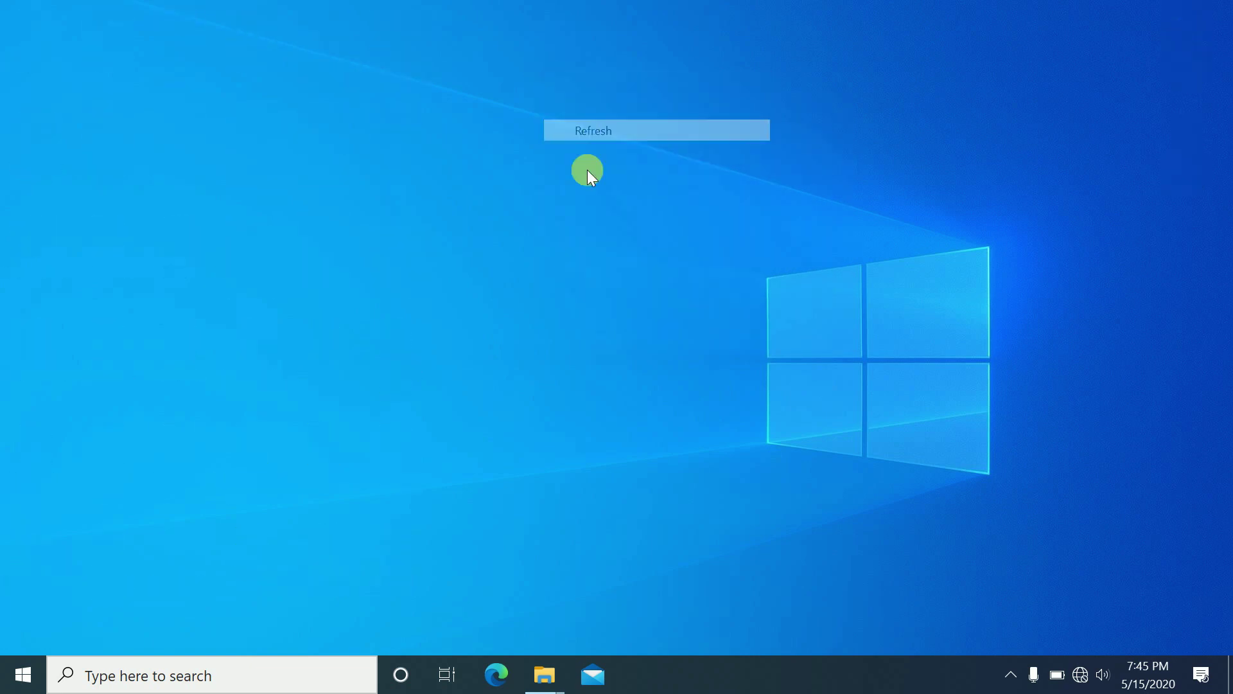
- Return to the Filmora 9.4.6.2 folder and copy all three files from its Crack subfolder
{"action": "mouse_move", "coordinate": [544, 674]}
{"action": "left_click", "coordinate": [630, 596]}
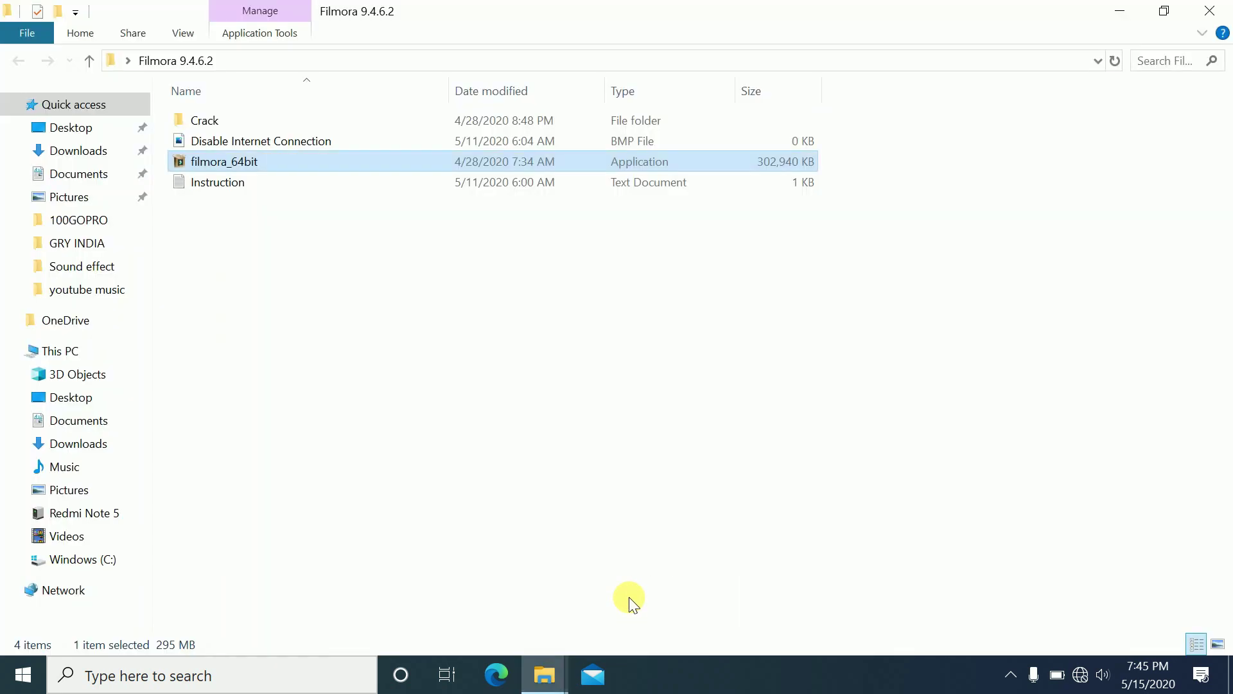
{"action": "double_click", "coordinate": [212, 122]}
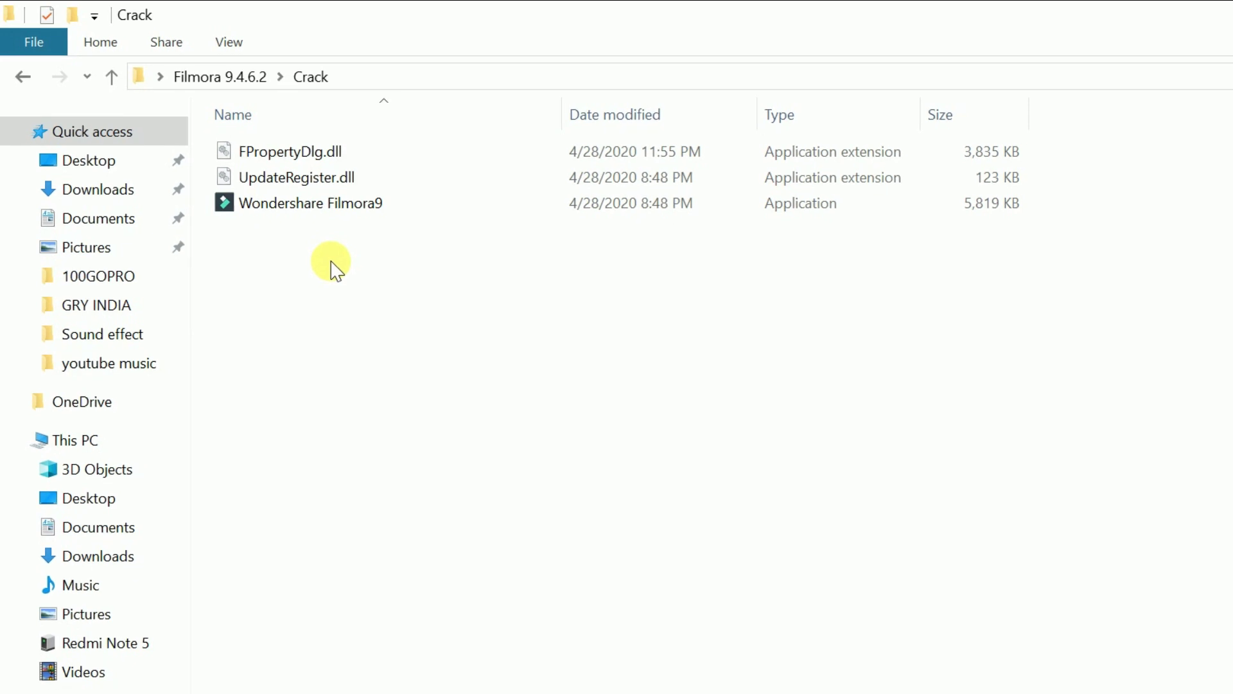
{"action": "key", "text": "ctrl+a"}
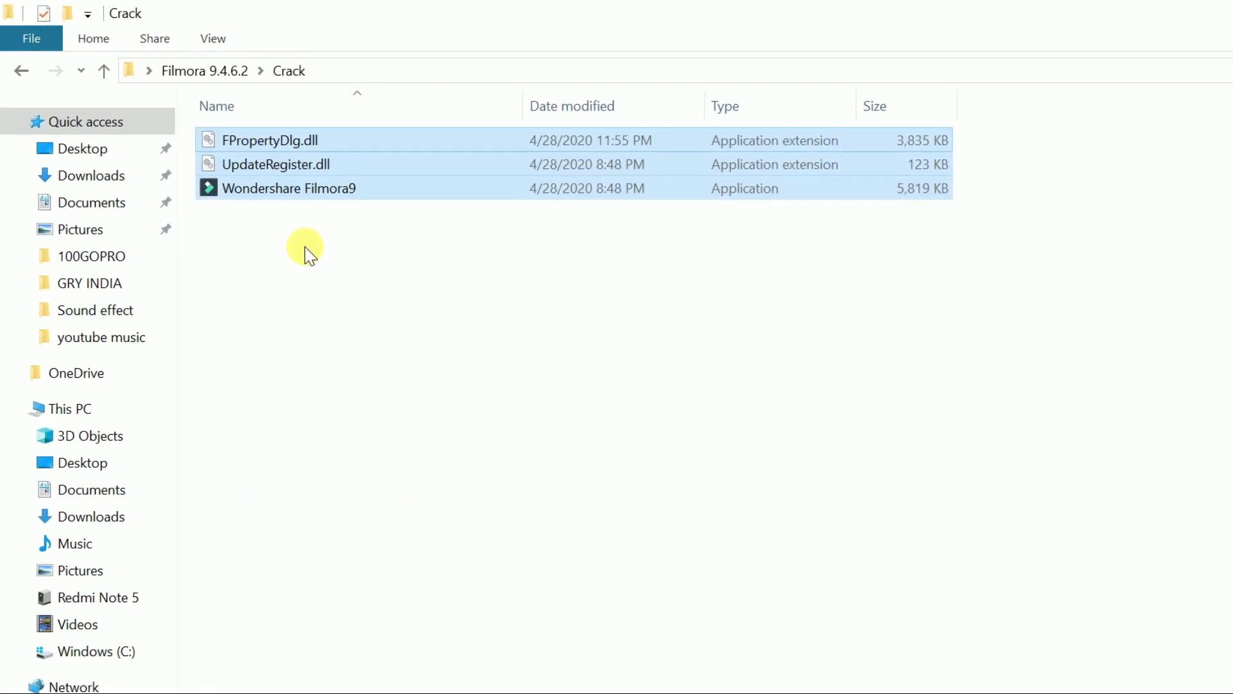
{"action": "right_click", "coordinate": [441, 166]}
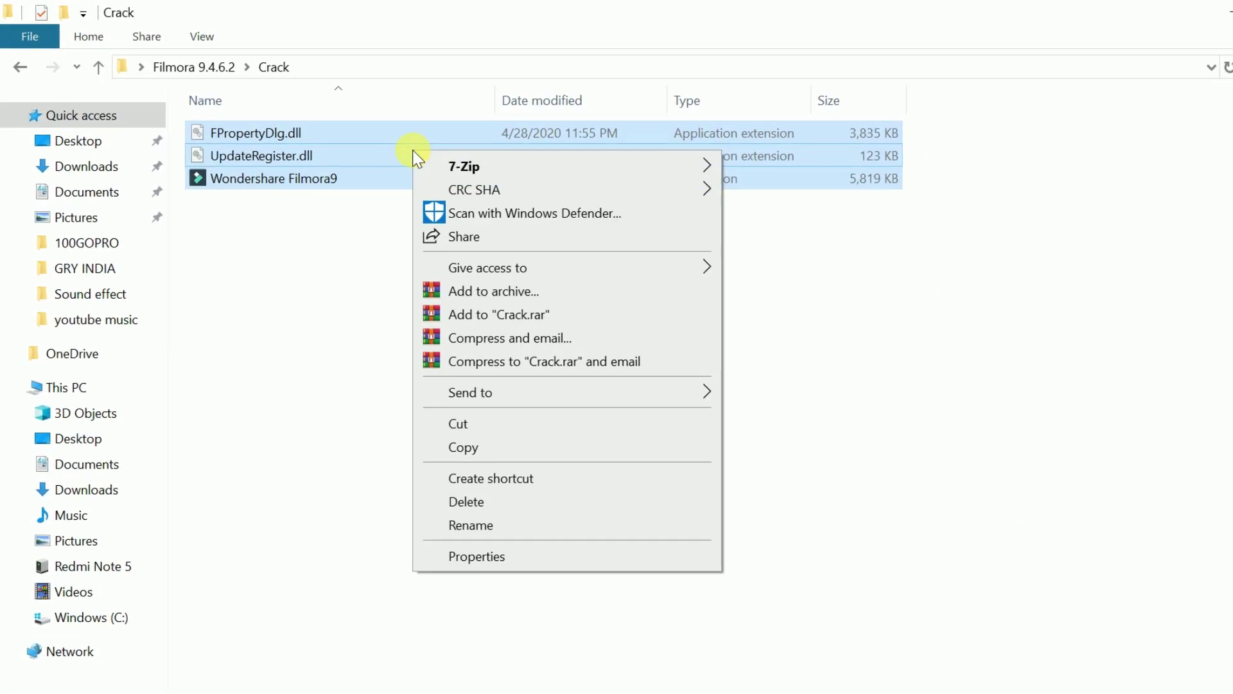
{"action": "left_click", "coordinate": [442, 427]}
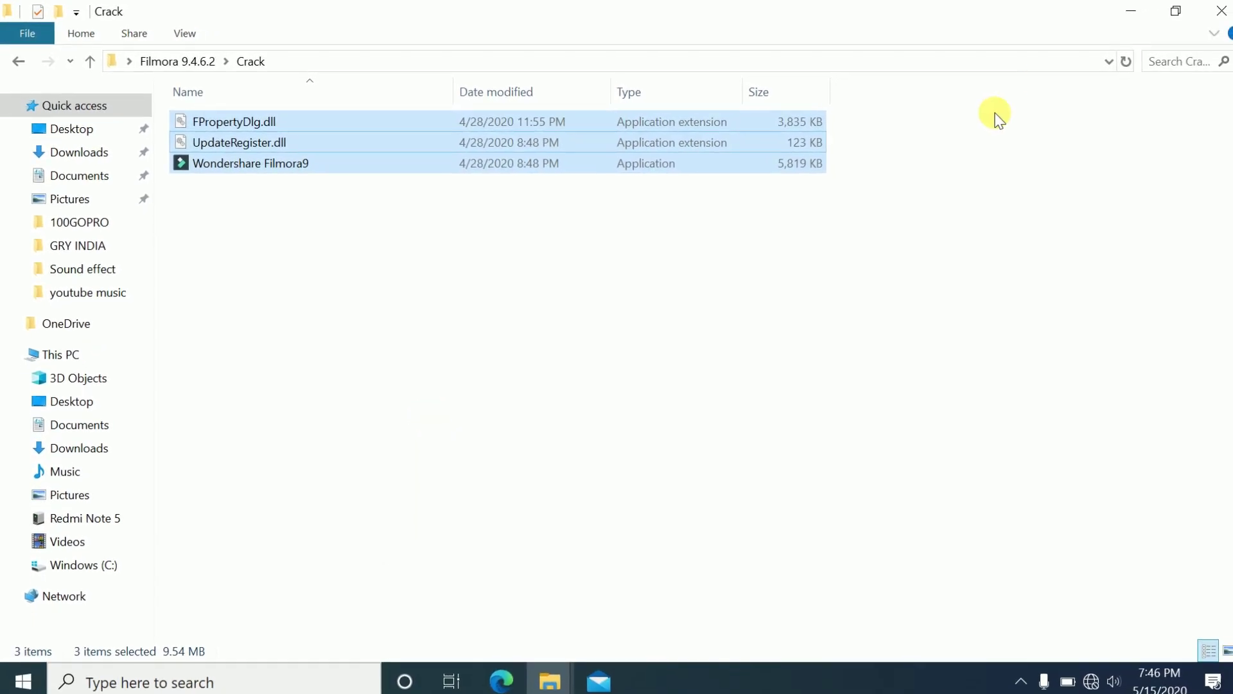
- Paste the copied files into the Wondershare Filmora9 shortcut's file location, replacing the existing files, and minimize the folder window
{"action": "left_click", "coordinate": [1122, 14]}
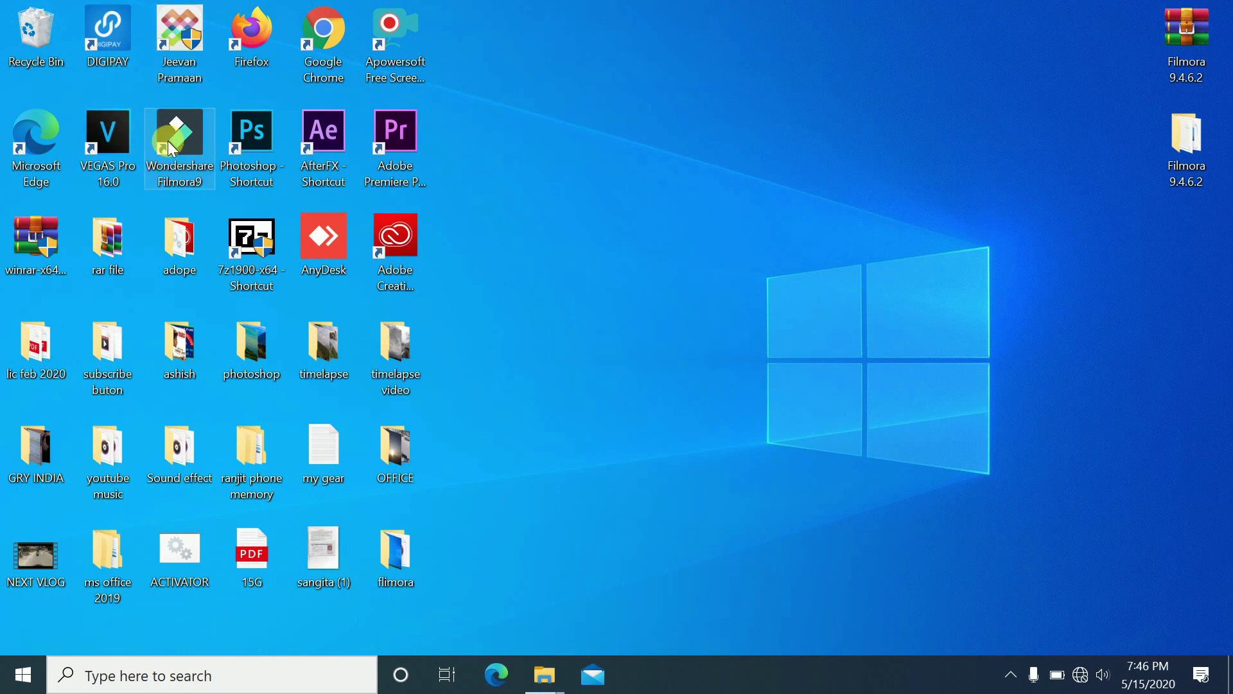
{"action": "right_click", "coordinate": [168, 142]}
{"action": "left_click", "coordinate": [239, 180]}
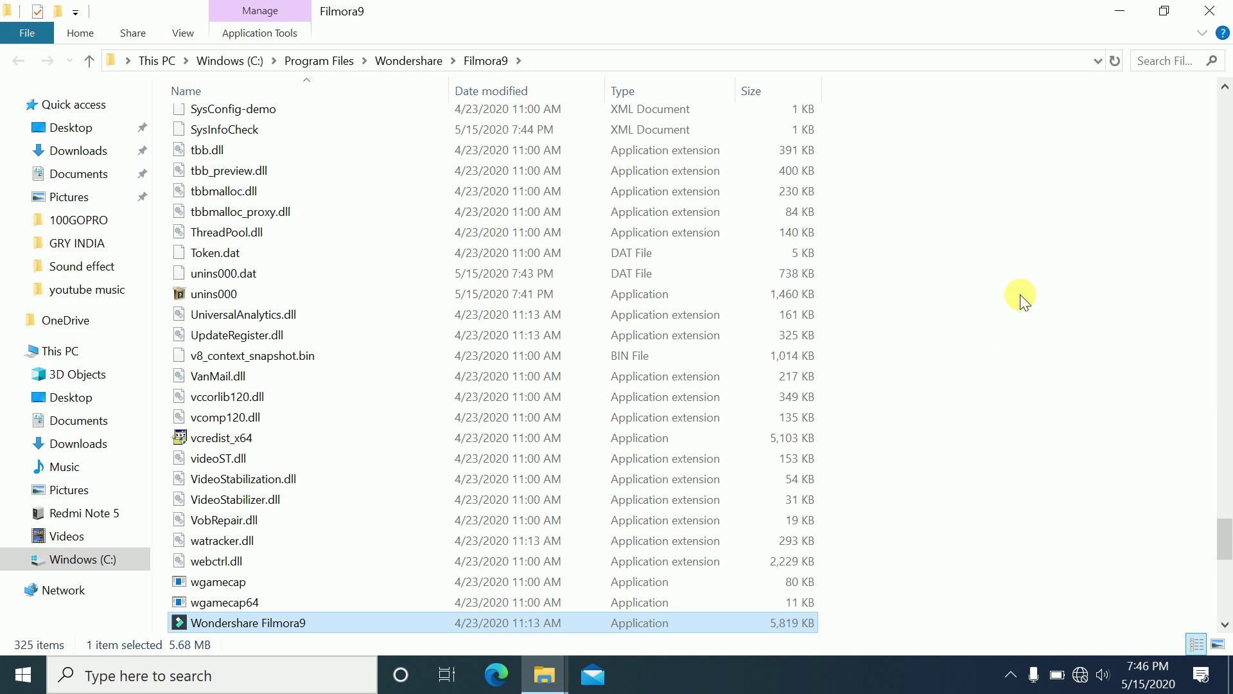
{"action": "right_click", "coordinate": [1000, 167]}
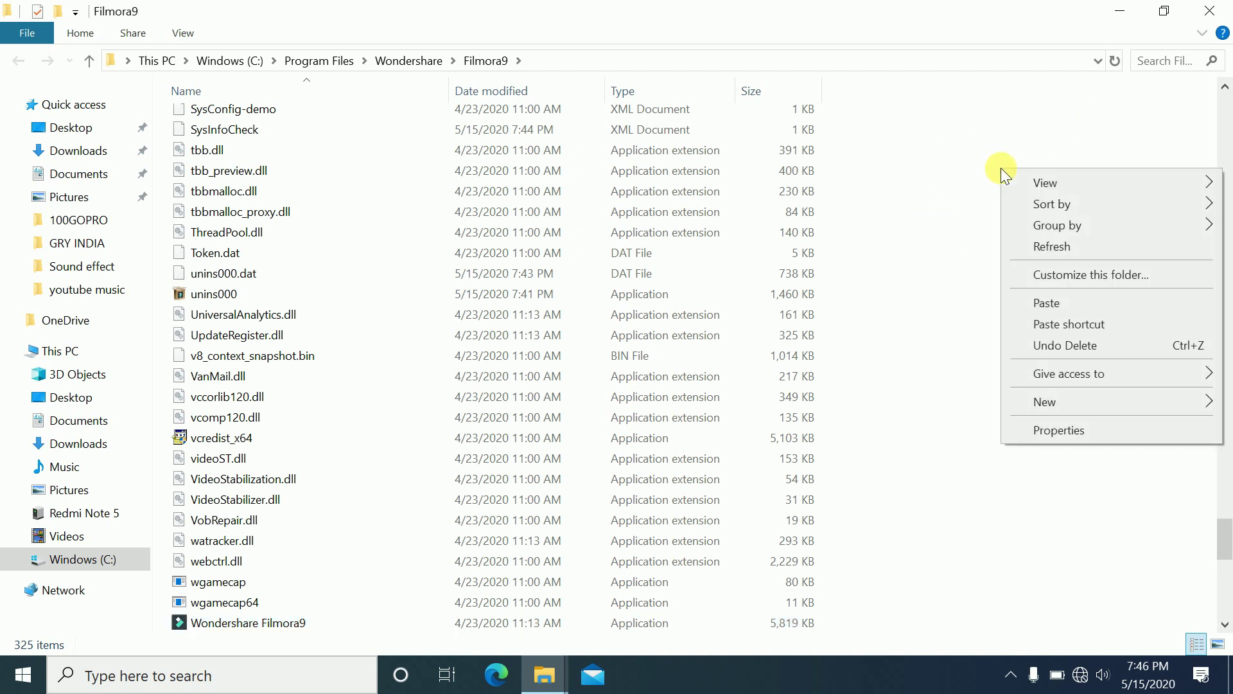
{"action": "left_click", "coordinate": [1050, 303]}
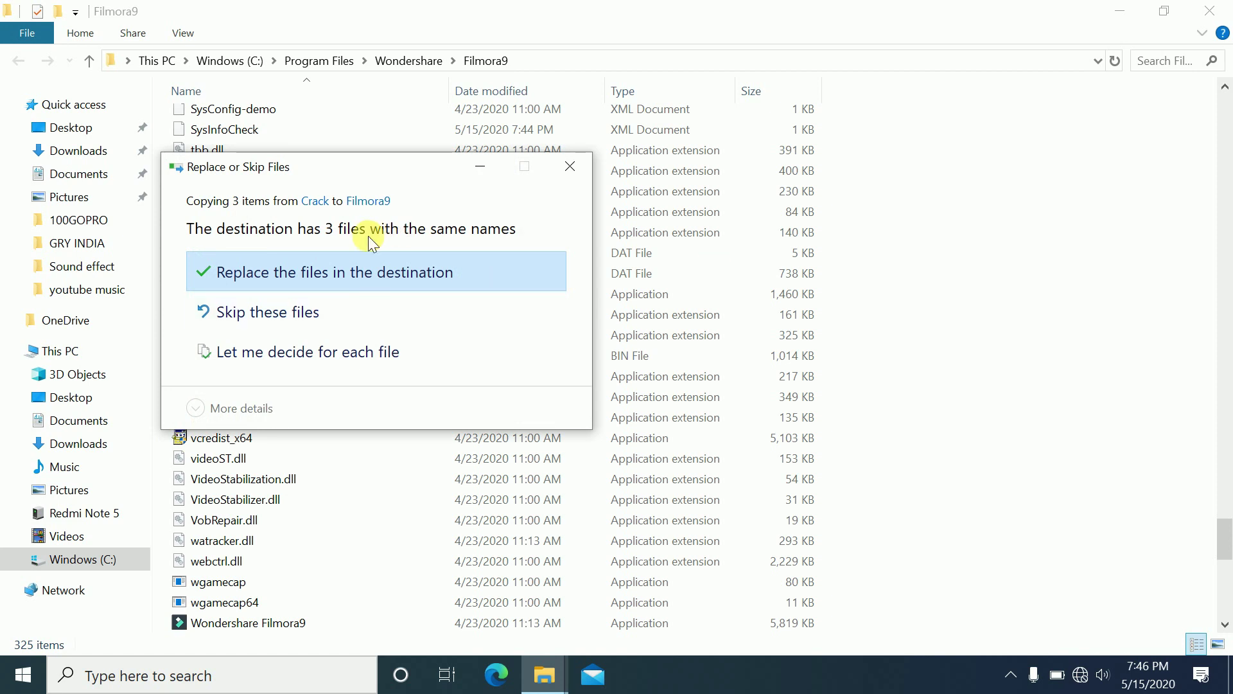
{"action": "left_click", "coordinate": [405, 273]}
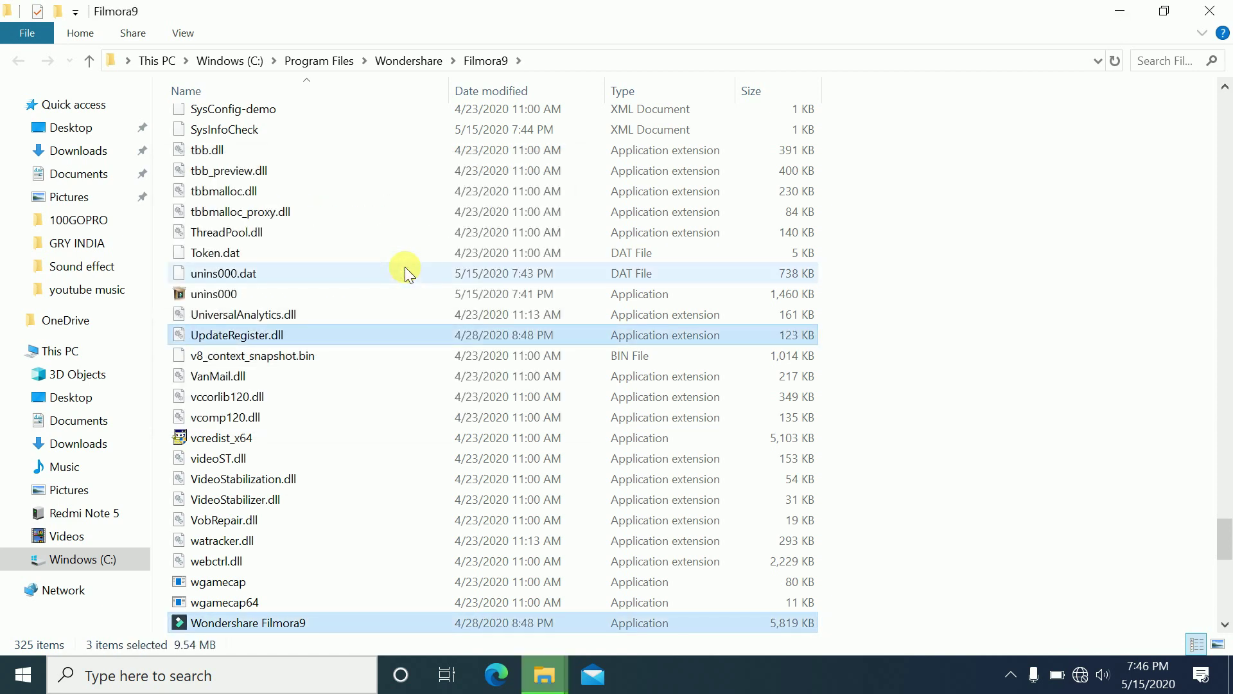
{"action": "left_click", "coordinate": [1123, 11]}
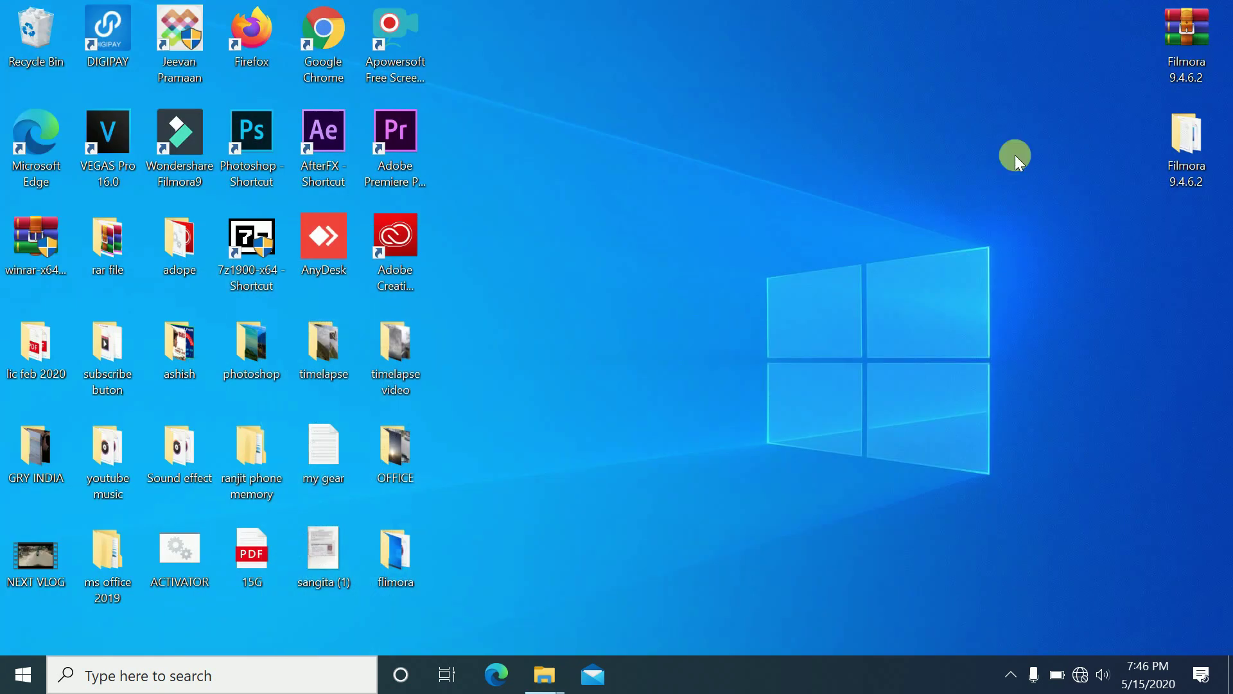
{"action": "right_click", "coordinate": [716, 55]}
{"action": "left_click", "coordinate": [757, 110]}
{"action": "right_click", "coordinate": [612, 64]}
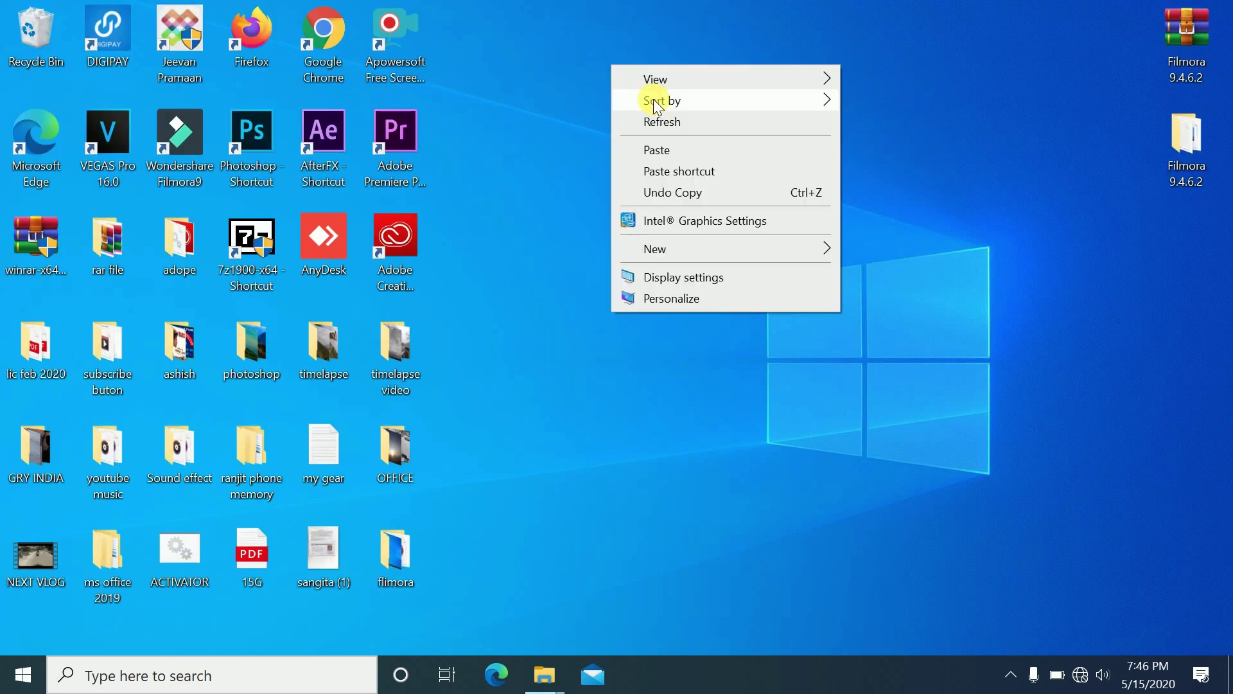
{"action": "left_click", "coordinate": [664, 115]}
{"action": "right_click", "coordinate": [589, 51]}
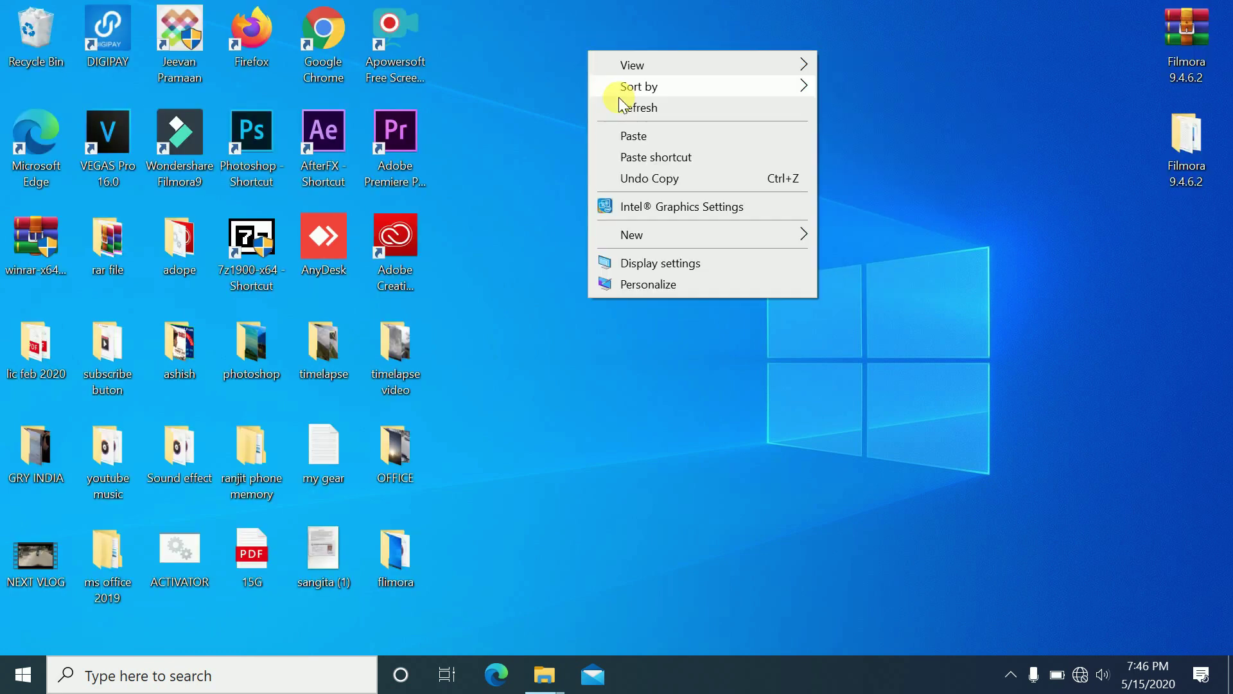
{"action": "left_click", "coordinate": [646, 117]}
{"action": "right_click", "coordinate": [576, 64]}
{"action": "left_click", "coordinate": [643, 122]}
{"action": "right_click", "coordinate": [570, 77]}
{"action": "left_click", "coordinate": [628, 132]}
- Open Wondershare Filmora9 from its desktop shortcut, check its activation status and close the activation window
{"action": "right_click", "coordinate": [181, 150]}
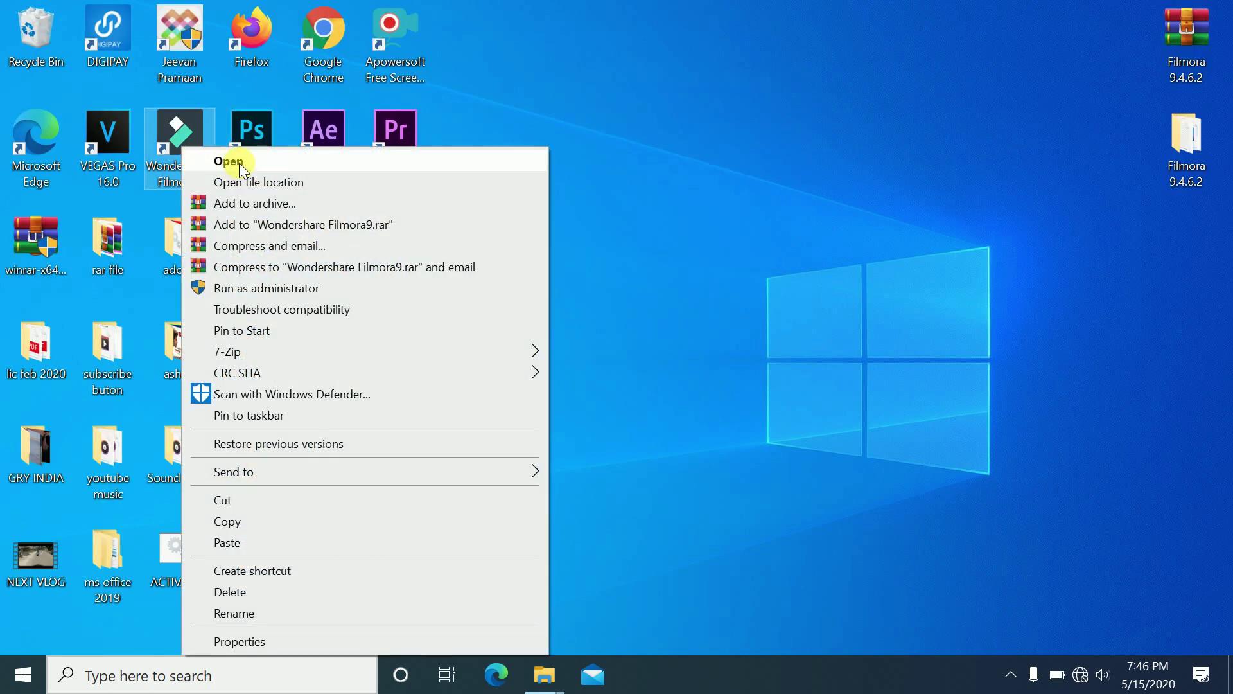
{"action": "left_click", "coordinate": [235, 160]}
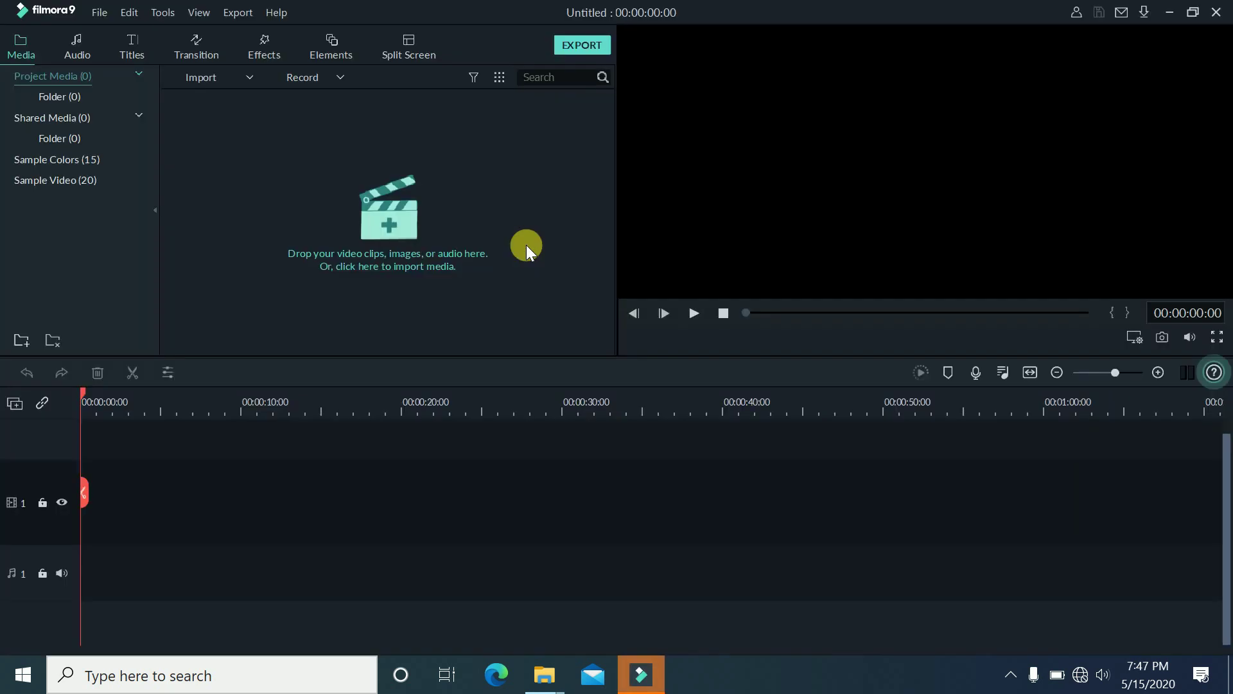
{"action": "left_click", "coordinate": [276, 12]}
{"action": "left_click", "coordinate": [331, 78]}
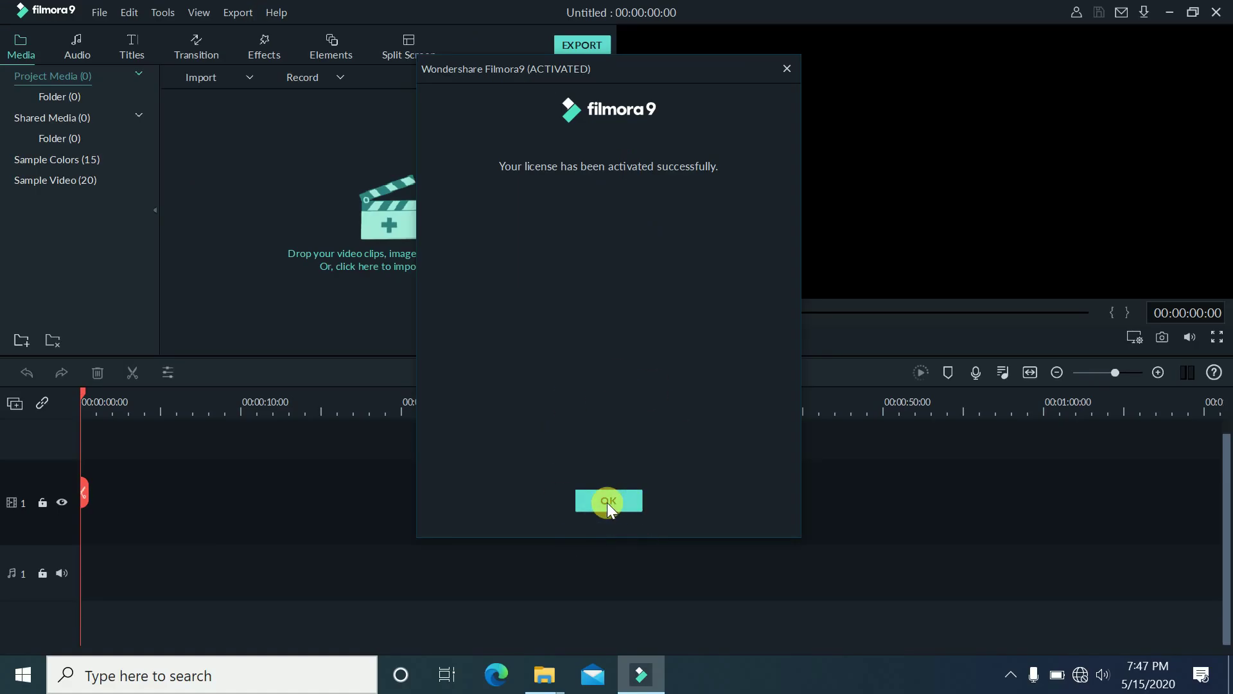
{"action": "left_click", "coordinate": [607, 501]}
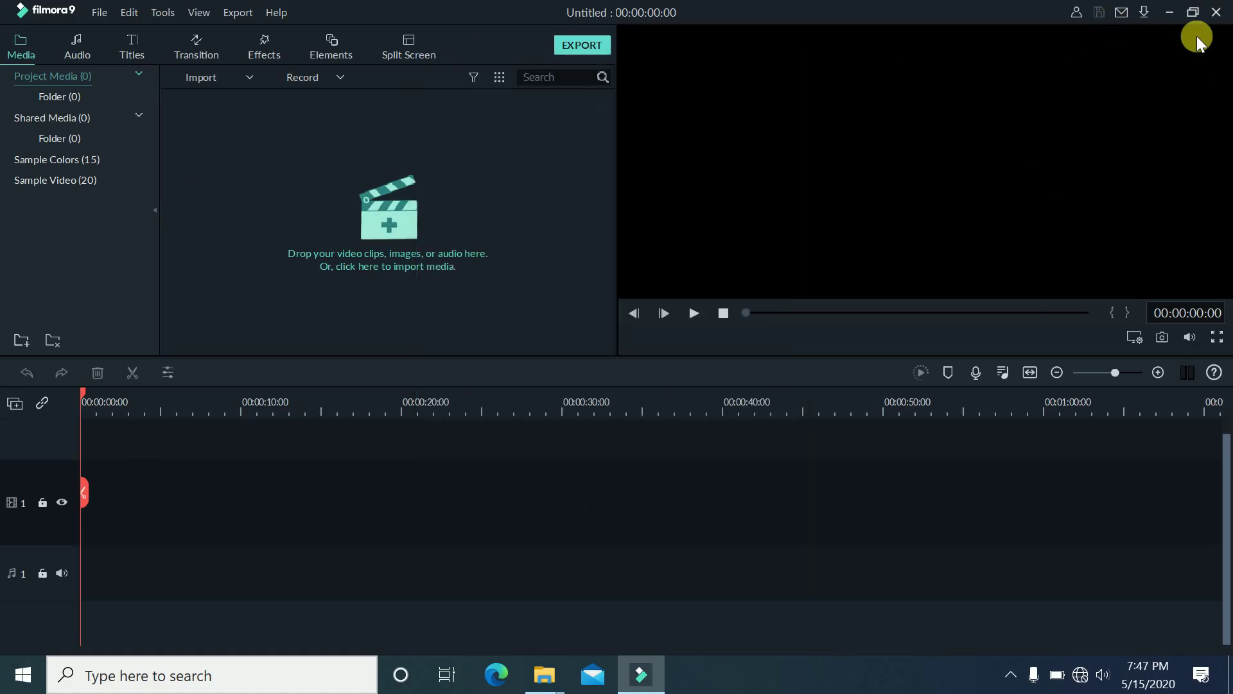